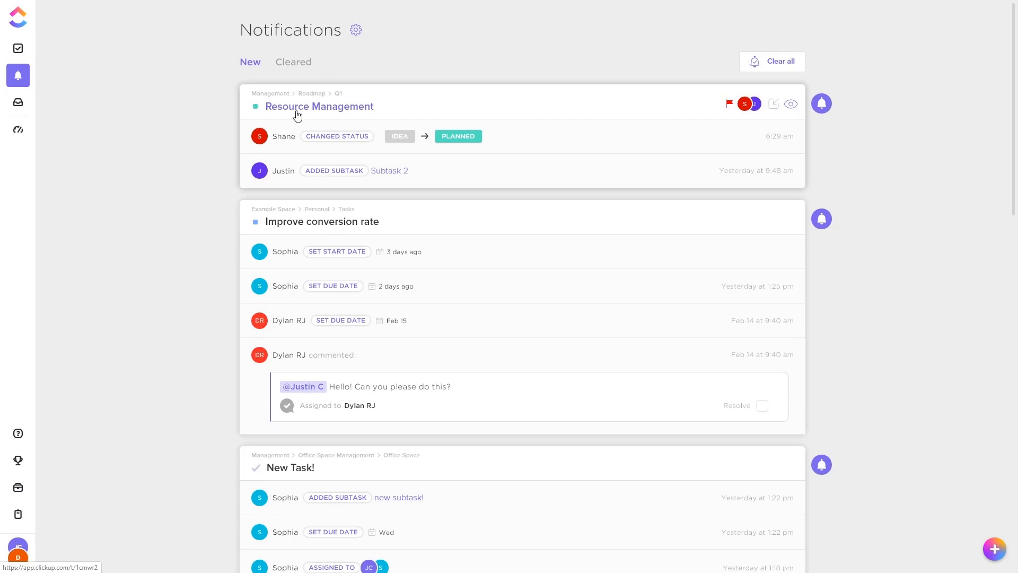
Browse the account options, the reminders Inbox and the Next tab.
{"action": "left_click", "coordinate": [26, 559]}
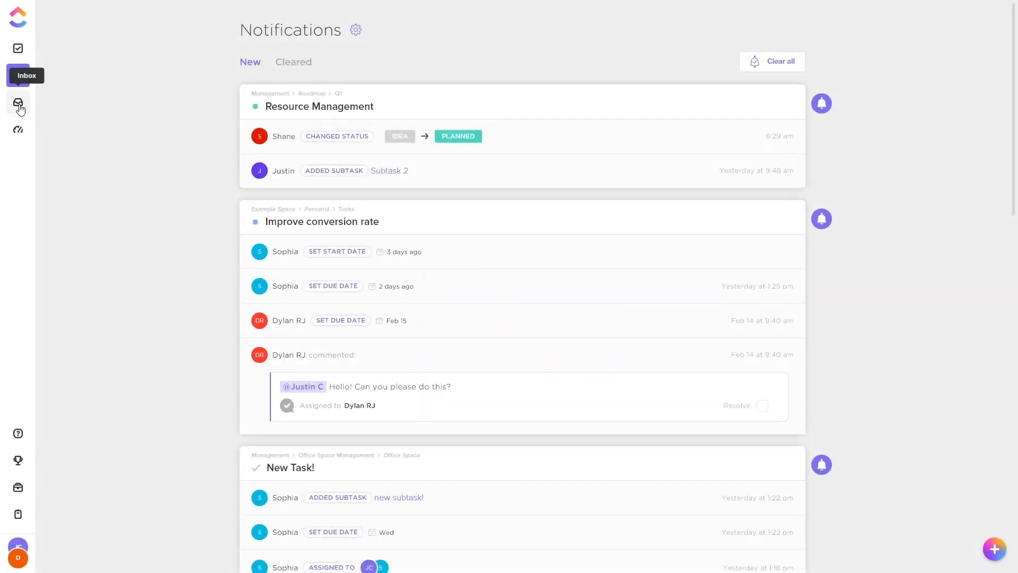
{"action": "left_click", "coordinate": [19, 104]}
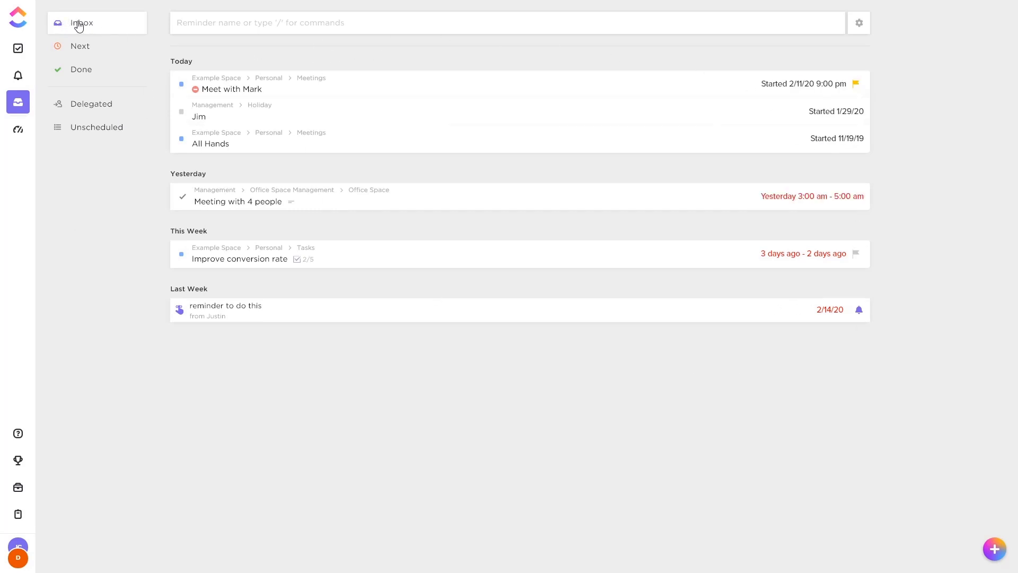
{"action": "left_click", "coordinate": [85, 45]}
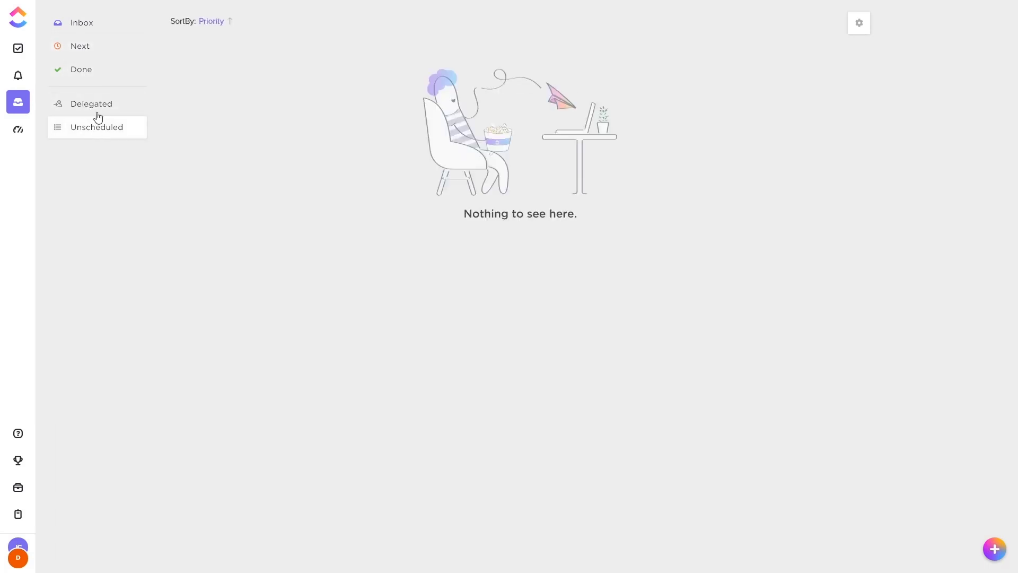
Back in the full Inbox, add a new reminder under Today.
{"action": "left_click", "coordinate": [97, 25]}
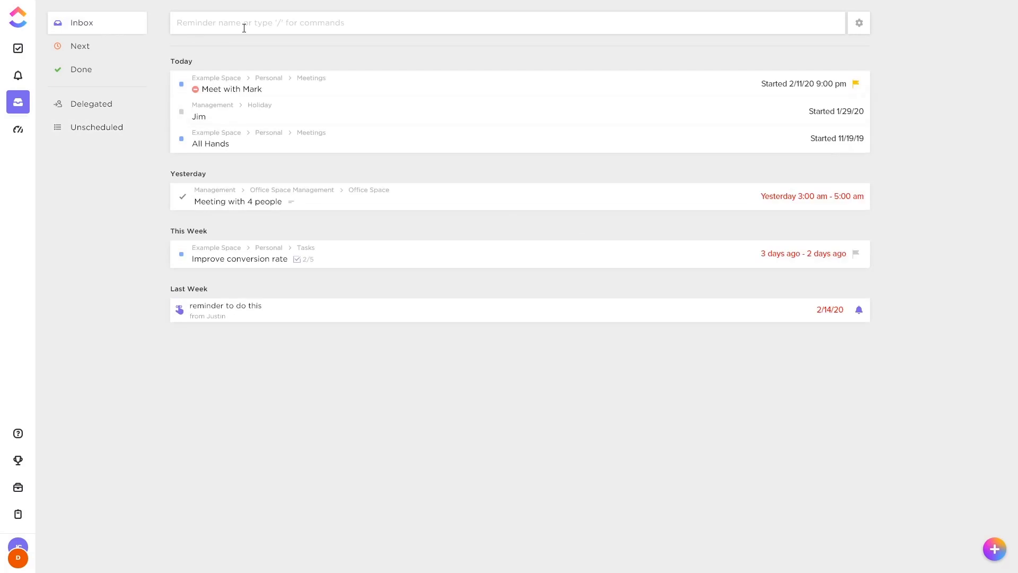
{"action": "left_click", "coordinate": [245, 27]}
{"action": "type", "text": "reminder"}
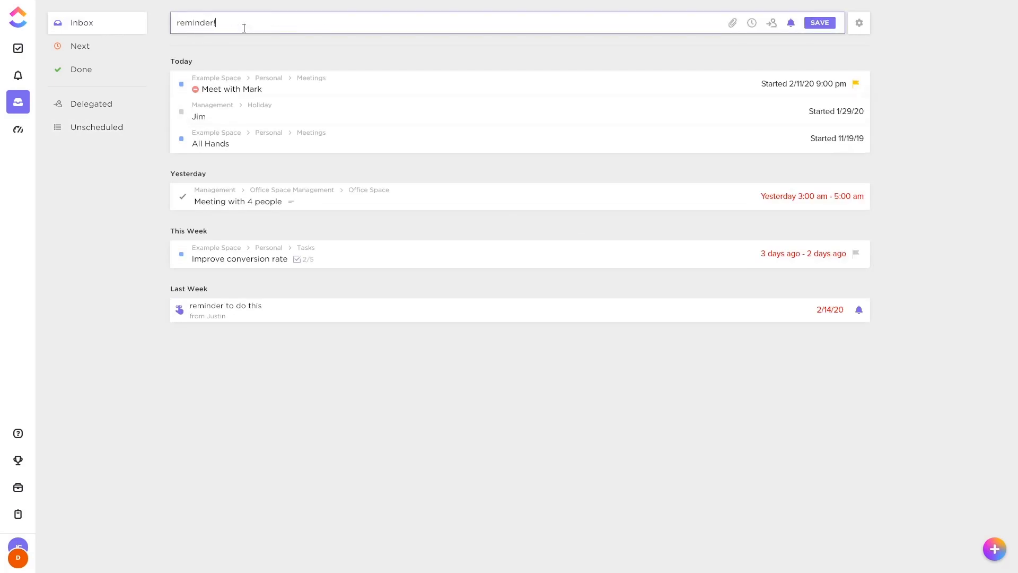
{"action": "key", "text": "Return"}
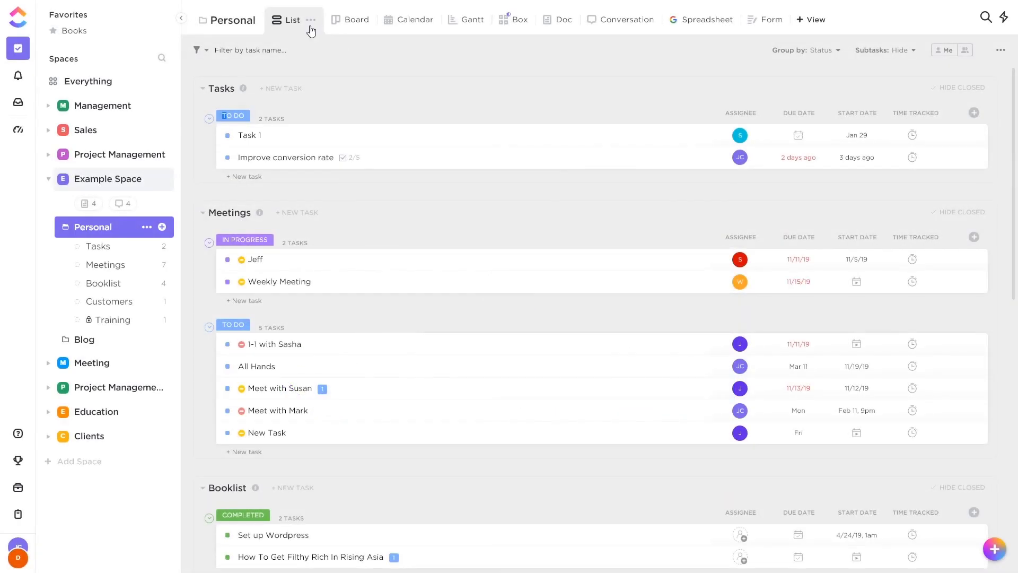
Save the Personal List view as a favorite, then QuickSwitch to the Booklist list via 'book'.
{"action": "left_click", "coordinate": [311, 20]}
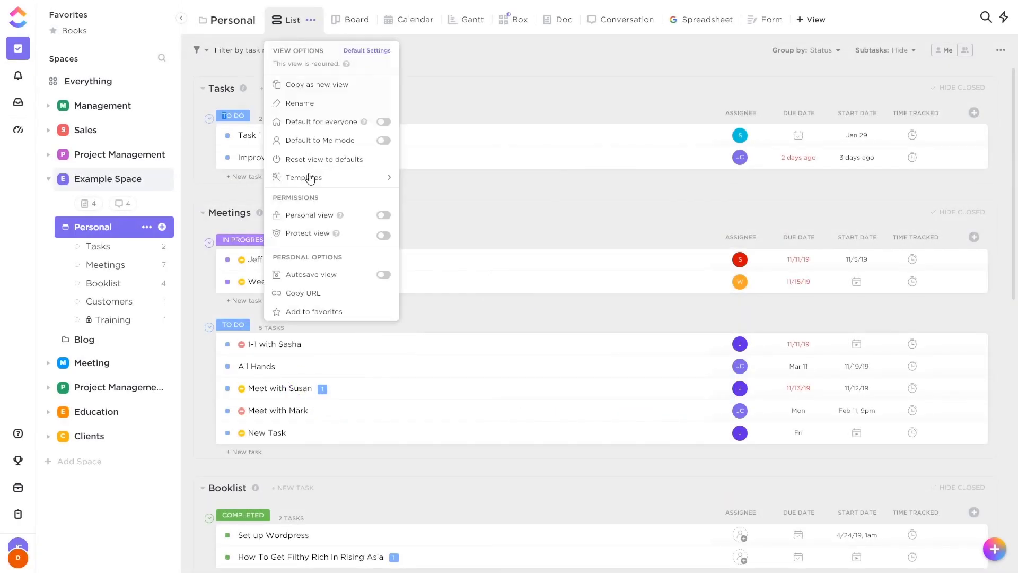
{"action": "left_click", "coordinate": [324, 312]}
{"action": "left_click", "coordinate": [392, 157]}
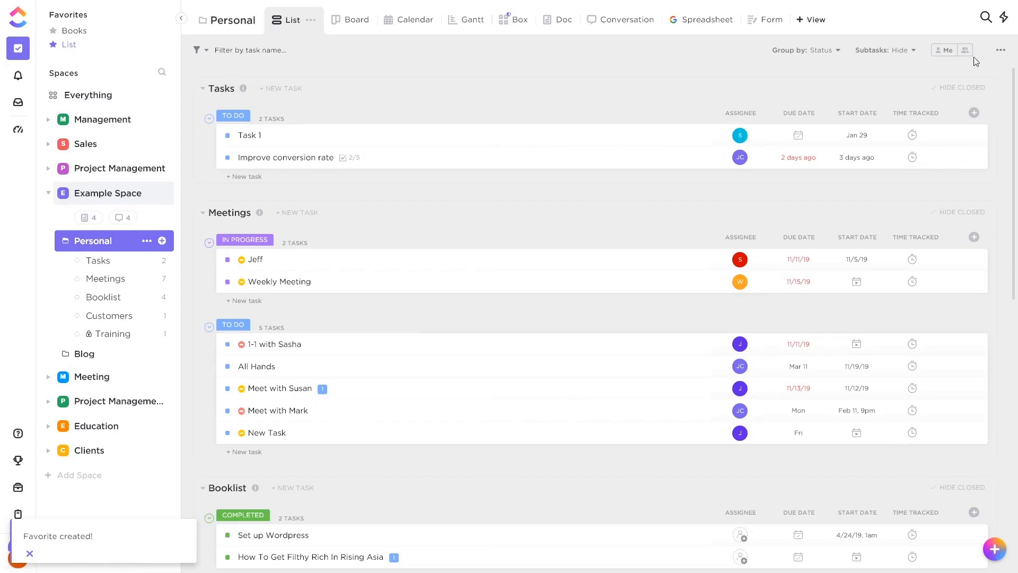
{"action": "left_click", "coordinate": [1000, 18]}
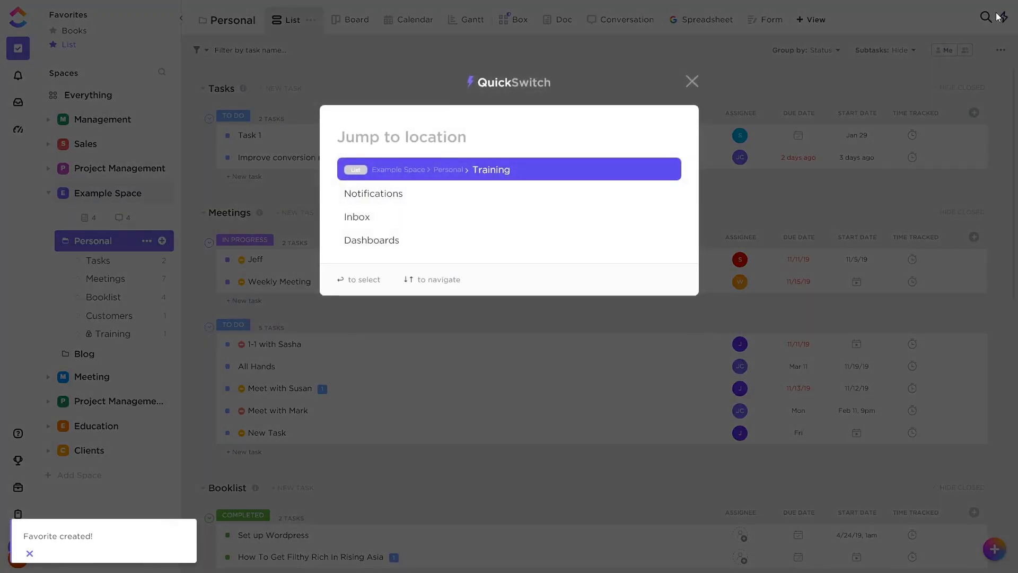
{"action": "type", "text": "book"}
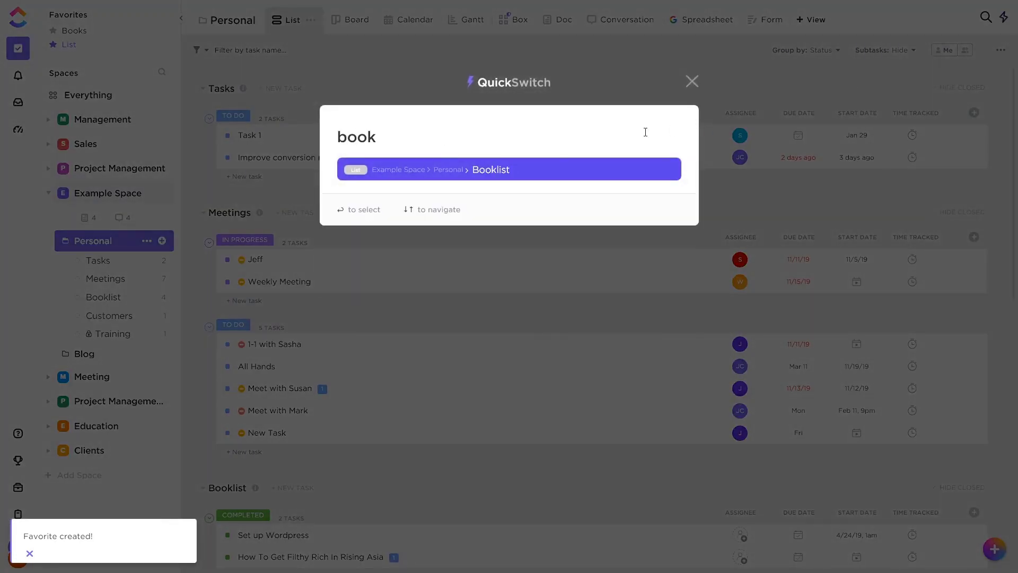
{"action": "left_click", "coordinate": [526, 170]}
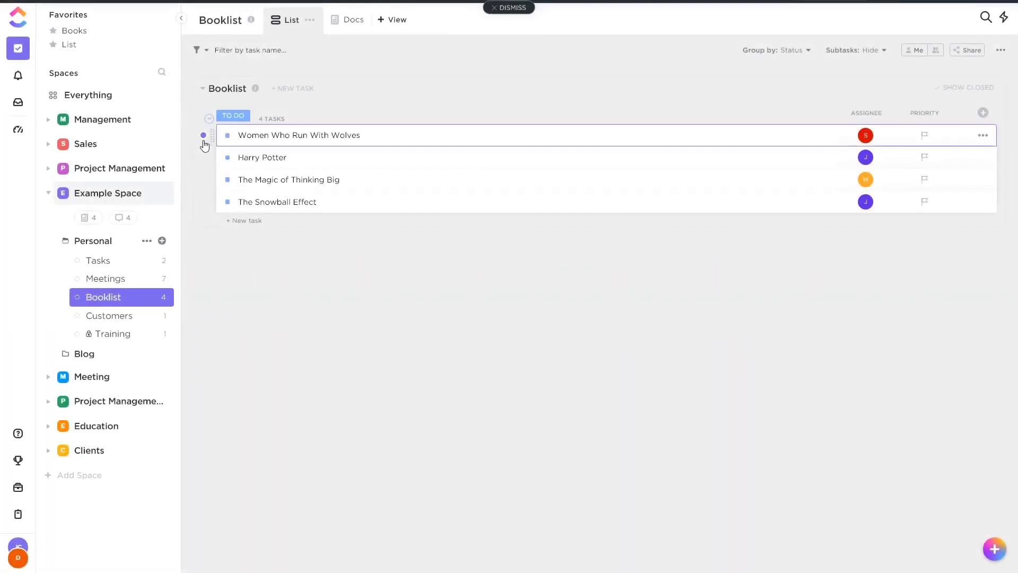
Select three book tasks, then bring up Sharing & Permissions for the Meetings list.
{"action": "left_click", "coordinate": [203, 135]}
{"action": "left_click", "coordinate": [204, 158]}
{"action": "left_click", "coordinate": [204, 180]}
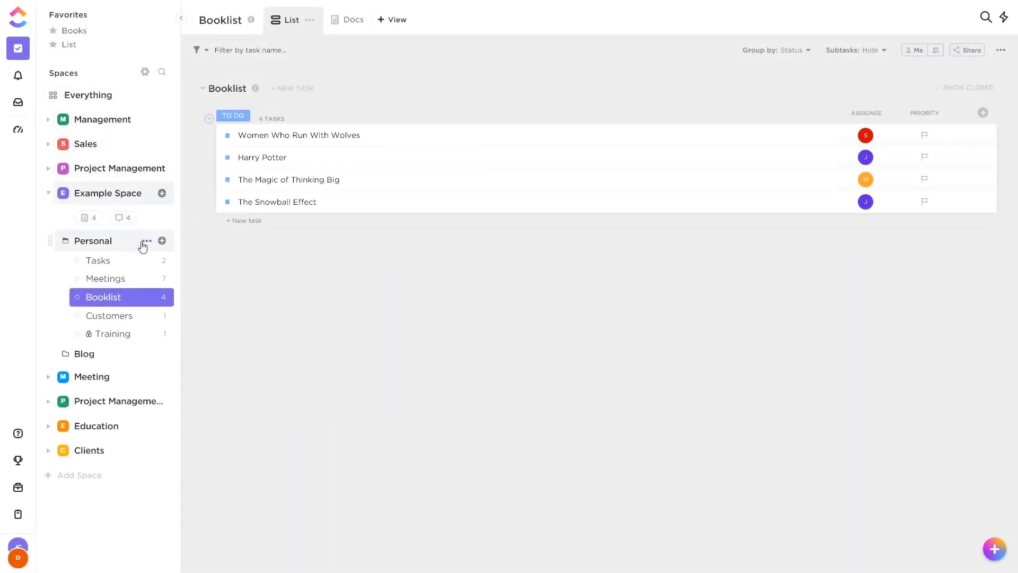
{"action": "mouse_move", "coordinate": [119, 278]}
{"action": "left_click", "coordinate": [161, 280]}
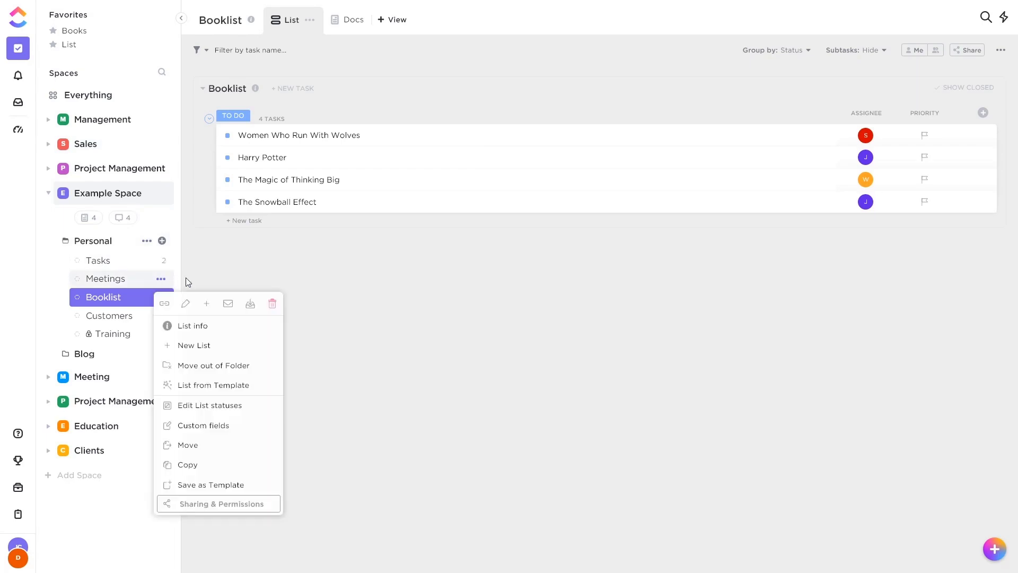
{"action": "left_click", "coordinate": [256, 515]}
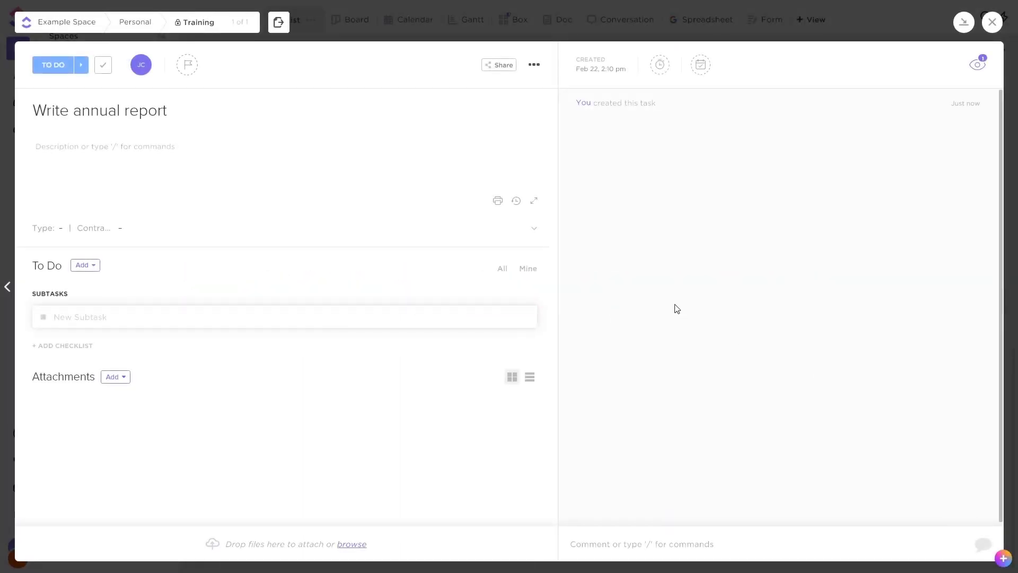
{"action": "type", "text": "/"}
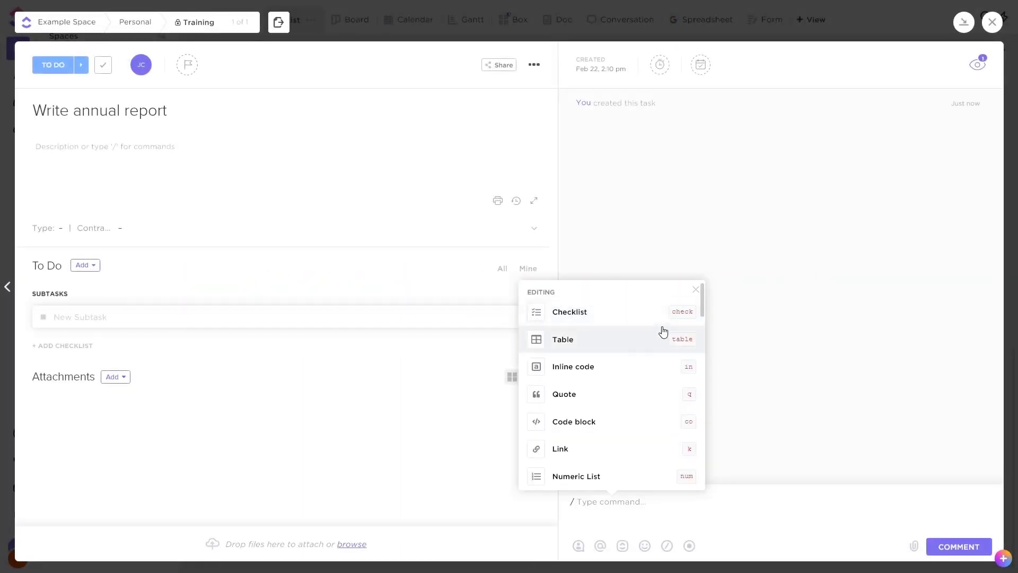
{"action": "scroll", "coordinate": [660, 333], "scroll_direction": "down", "scroll_amount": 5}
{"action": "scroll", "coordinate": [663, 332], "scroll_direction": "down", "scroll_amount": 3}
{"action": "scroll", "coordinate": [663, 335], "scroll_direction": "up", "scroll_amount": 5}
{"action": "type", "text": "me"}
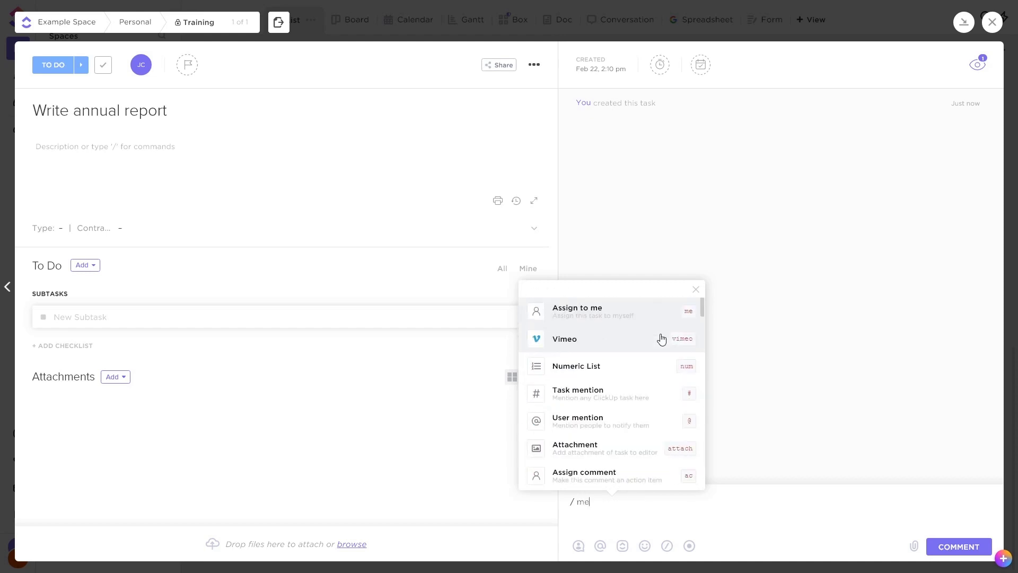
Set the task's due date to Mar 3 ('in 10 days') and insert a checklist.
{"action": "key", "text": "BackSpace"}
{"action": "key", "text": "BackSpace"}
{"action": "key", "text": "BackSpace"}
{"action": "type", "text": "/ due"}
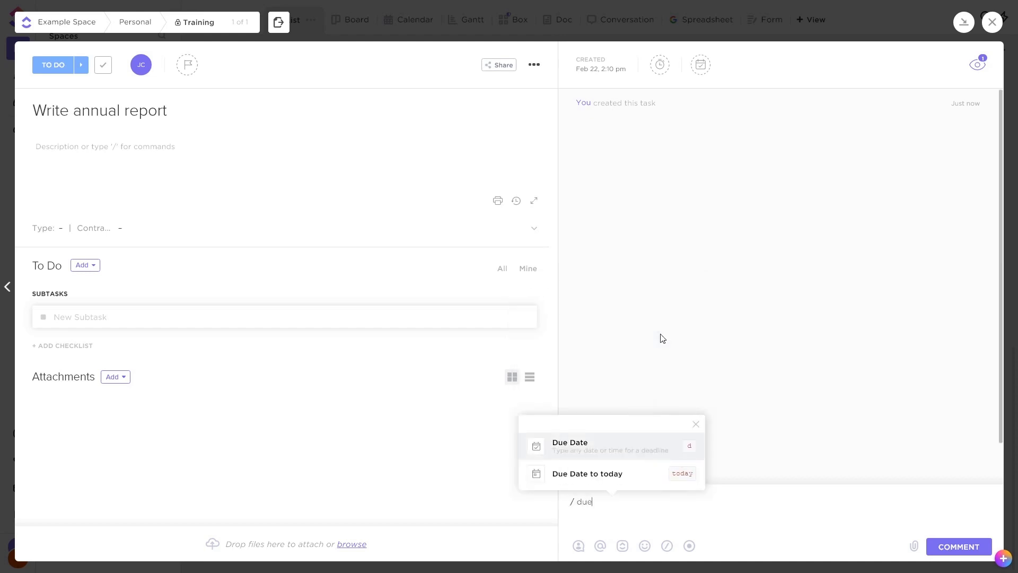
{"action": "key", "text": "Return"}
{"action": "type", "text": "in 10 days"}
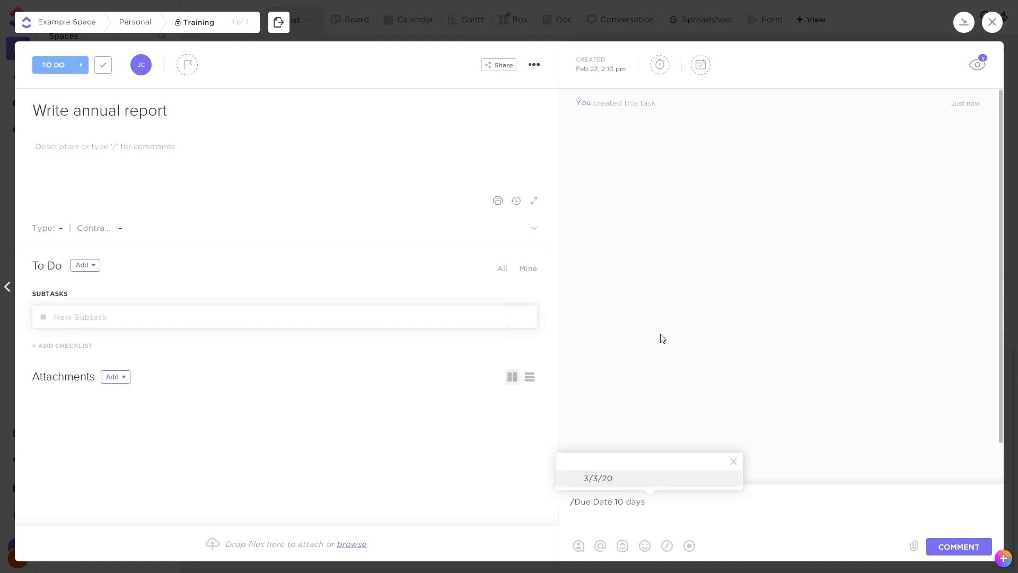
{"action": "key", "text": "Return"}
{"action": "type", "text": "/che"}
{"action": "key", "text": "Return"}
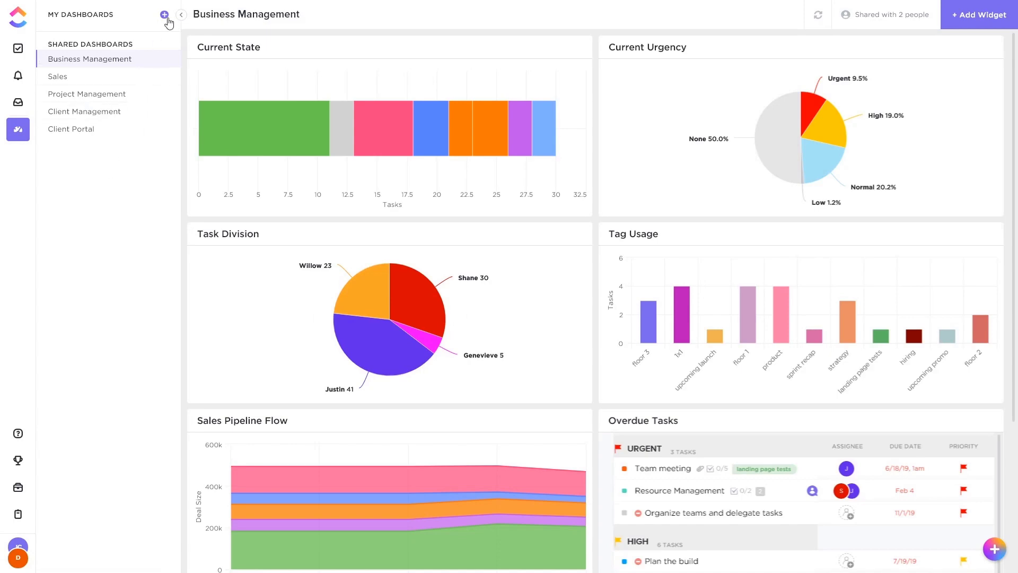
{"action": "left_click", "coordinate": [980, 24]}
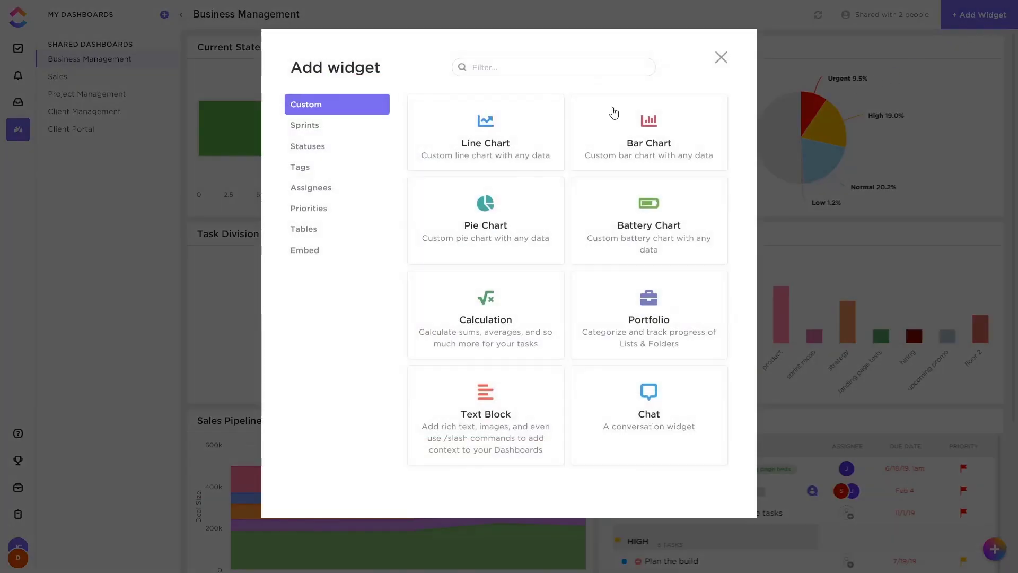
{"action": "left_click", "coordinate": [328, 128]}
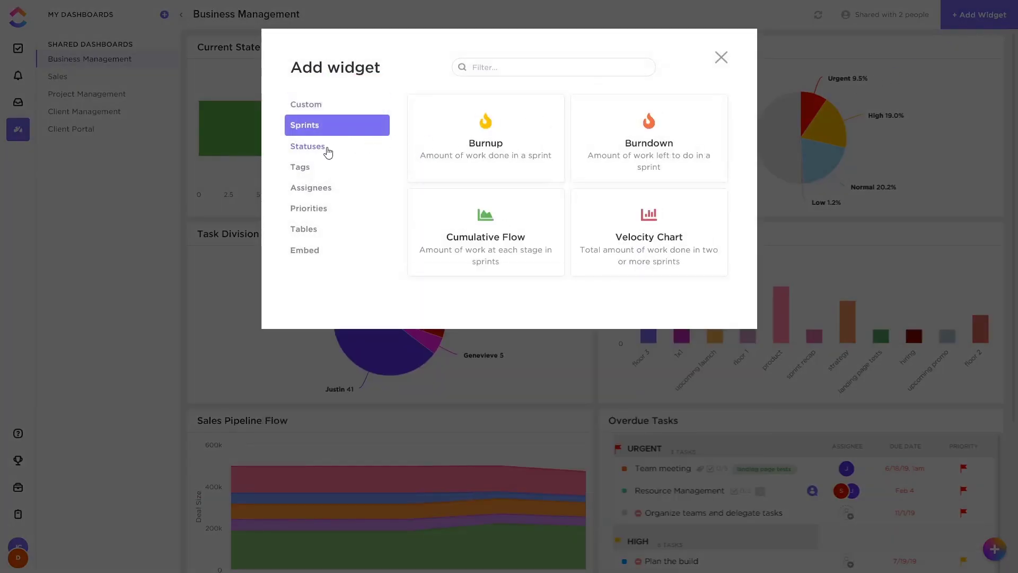
{"action": "left_click", "coordinate": [325, 148]}
{"action": "left_click", "coordinate": [137, 266]}
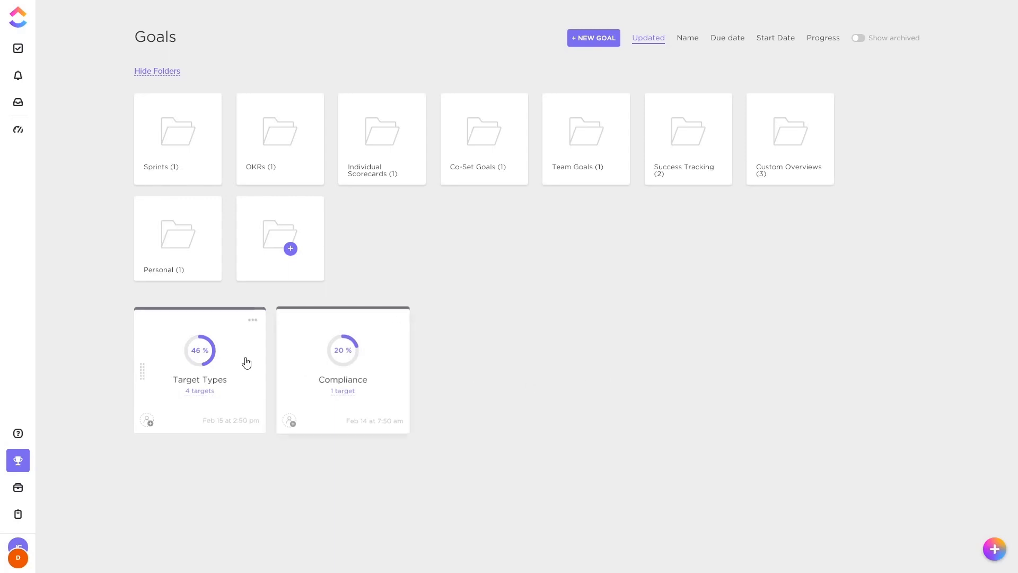
In the Target Types goal, set the True/False target back to In progress.
{"action": "left_click", "coordinate": [232, 358]}
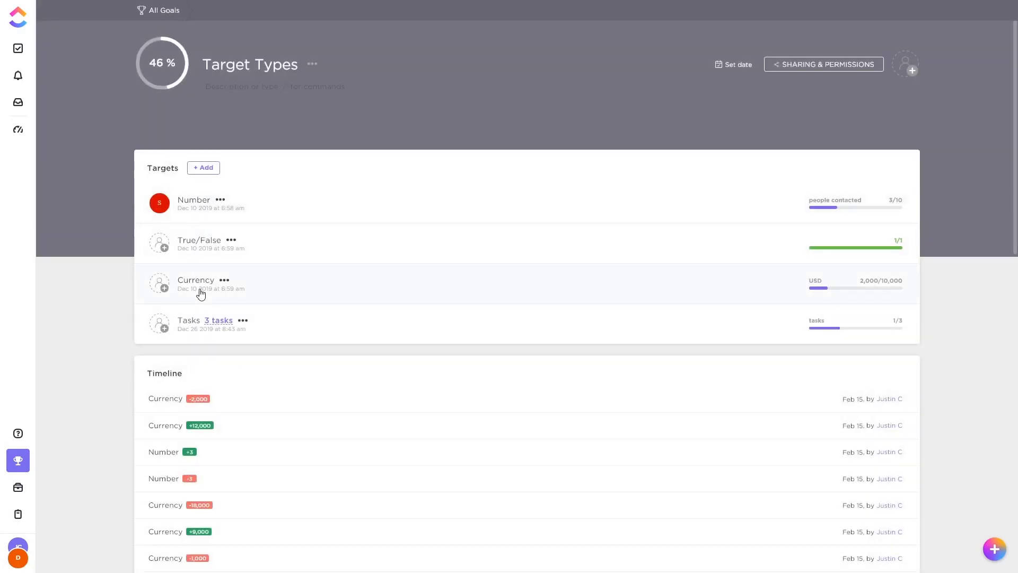
{"action": "left_click", "coordinate": [200, 257]}
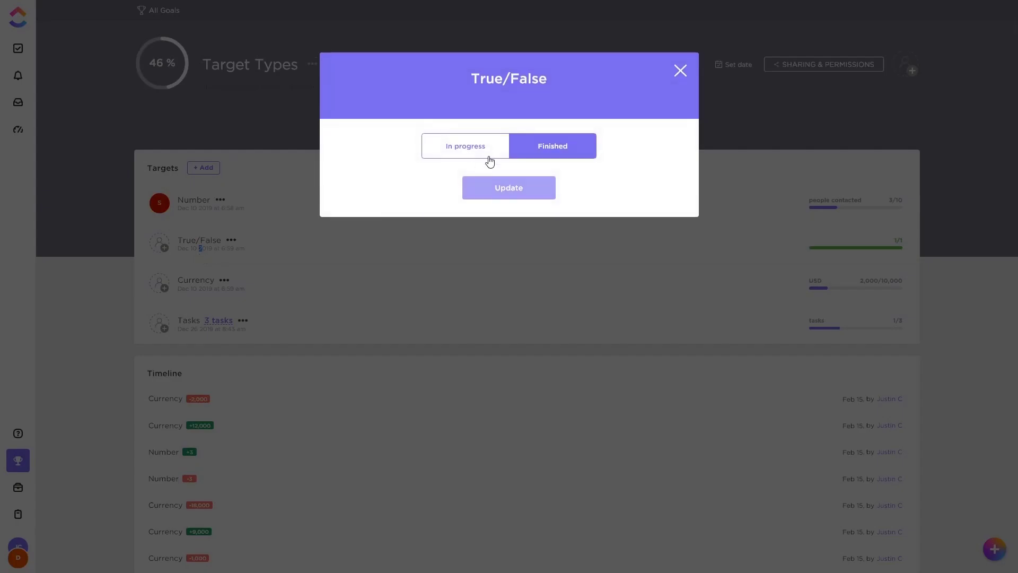
{"action": "left_click", "coordinate": [487, 158]}
{"action": "left_click", "coordinate": [522, 188]}
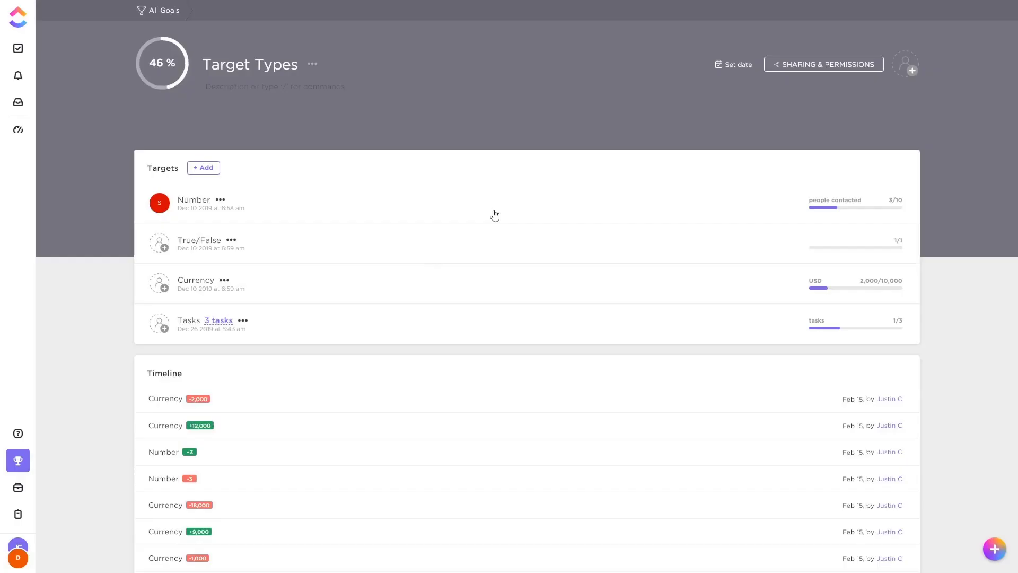
Mark the Acme Corp task COMPLETED, bringing the Tasks target to 2/3.
{"action": "left_click", "coordinate": [223, 321]}
{"action": "left_click", "coordinate": [187, 378]}
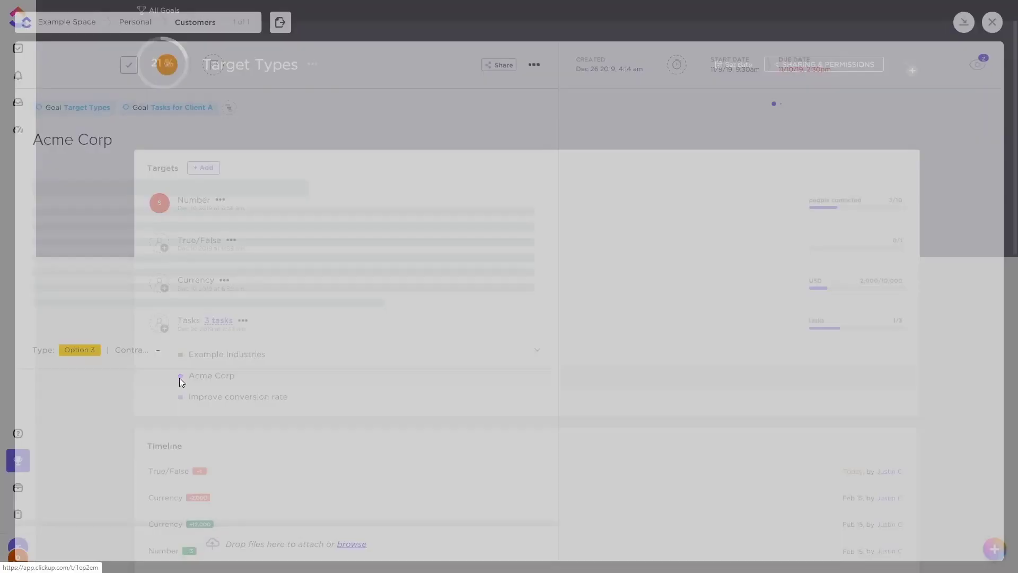
{"action": "left_click", "coordinate": [68, 69]}
{"action": "left_click", "coordinate": [72, 146]}
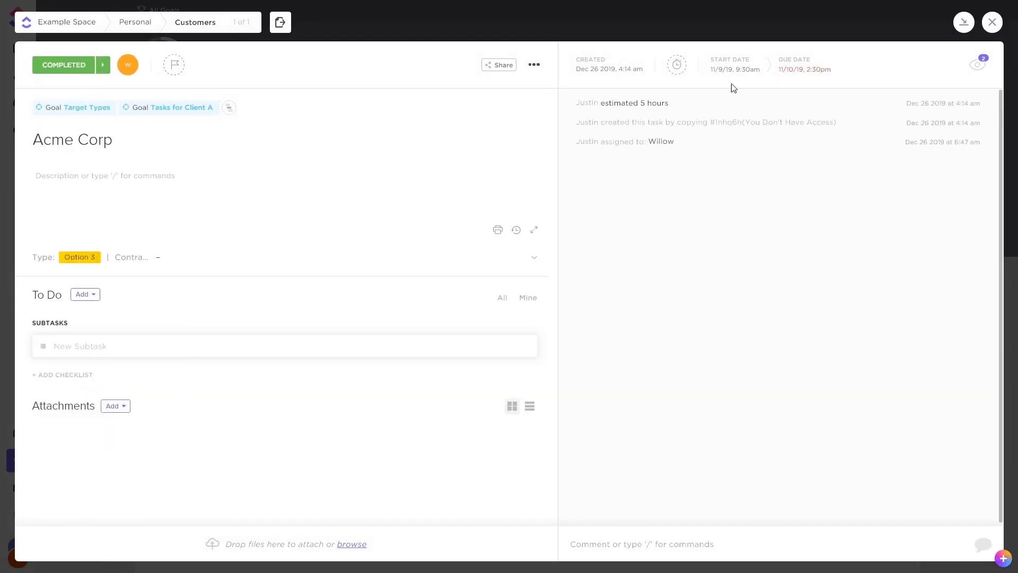
{"action": "left_click", "coordinate": [992, 21]}
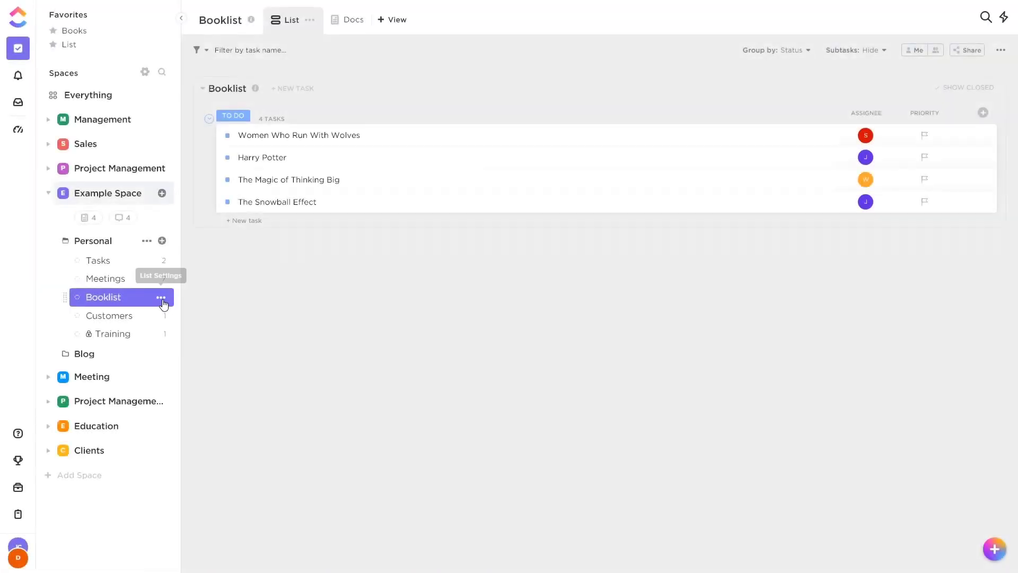
Glance at the Booklist List Settings menu, dismiss it, and bring up the Resource Center.
{"action": "left_click", "coordinate": [161, 299]}
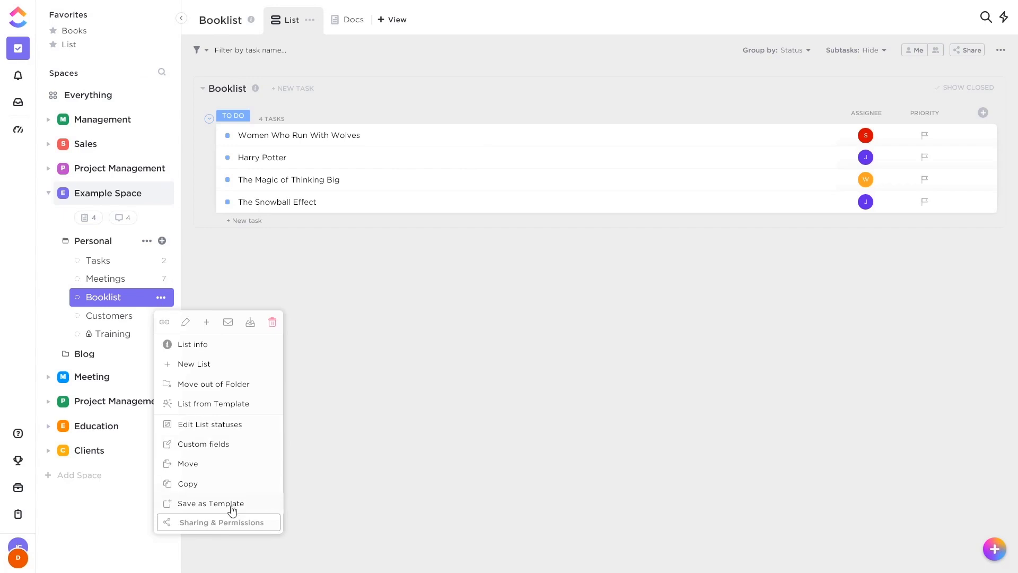
{"action": "left_click", "coordinate": [429, 363]}
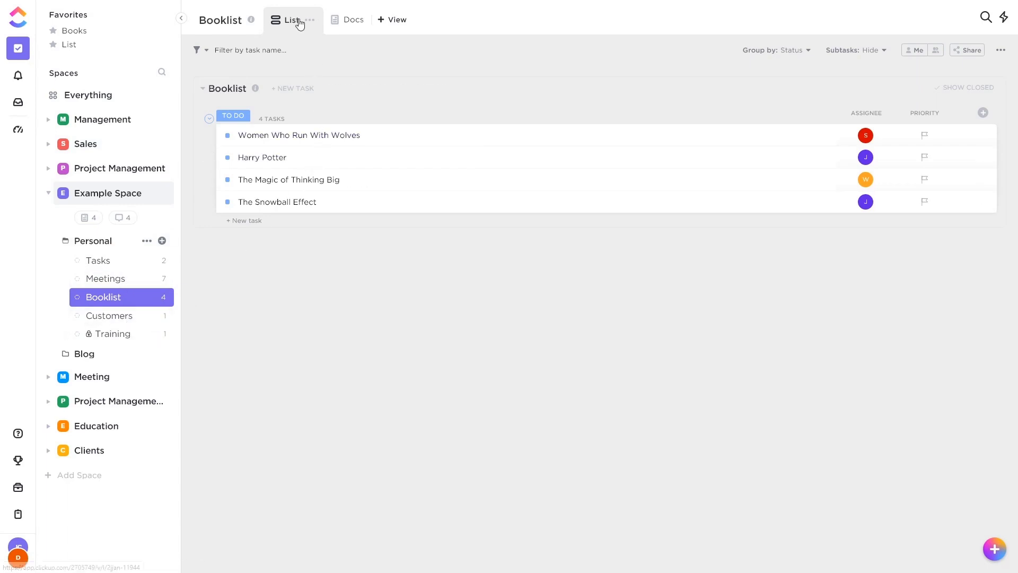
{"action": "left_click", "coordinate": [18, 434]}
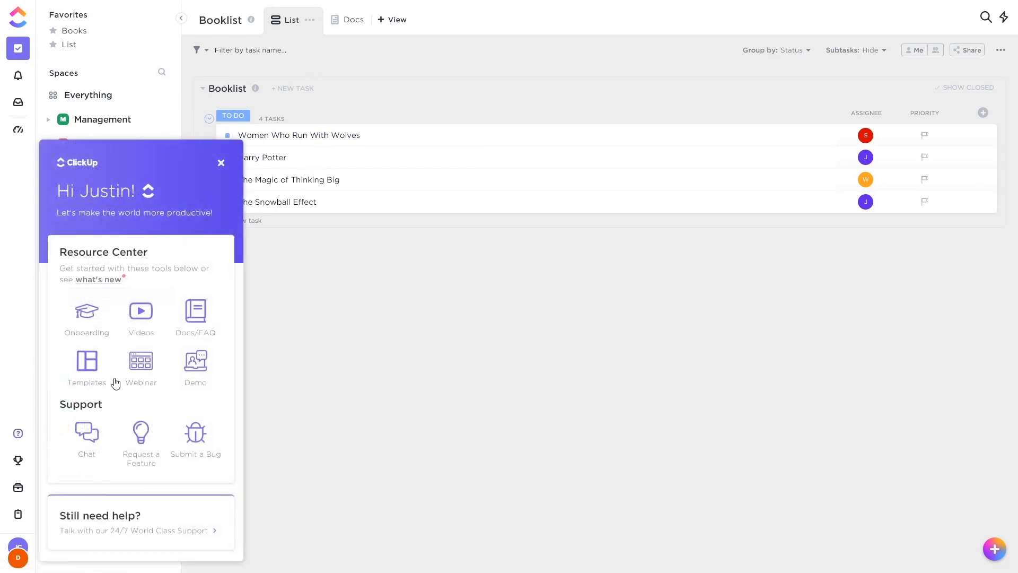